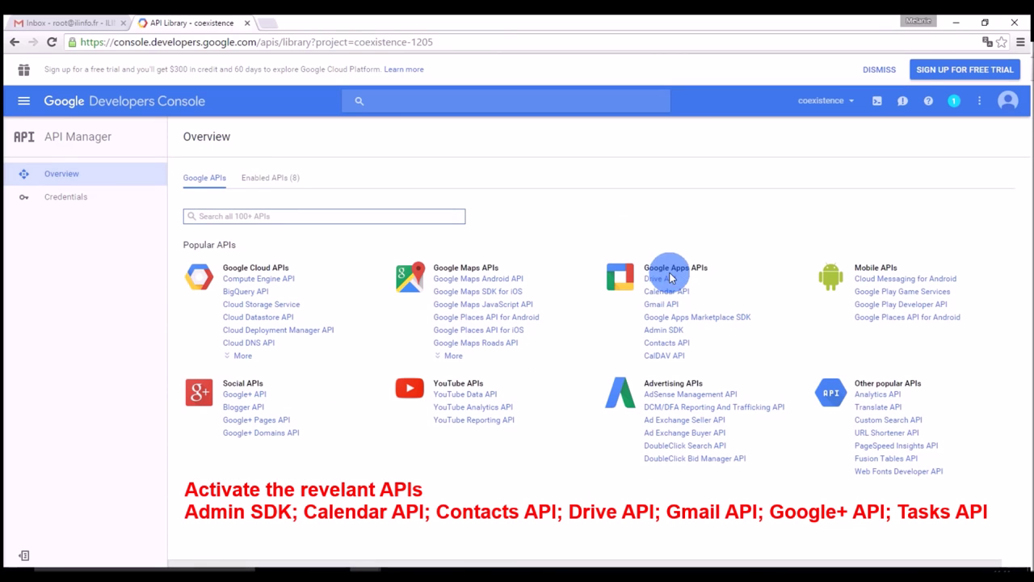
Open the Calendar API among the Google Apps APIs
left_click(665, 291)
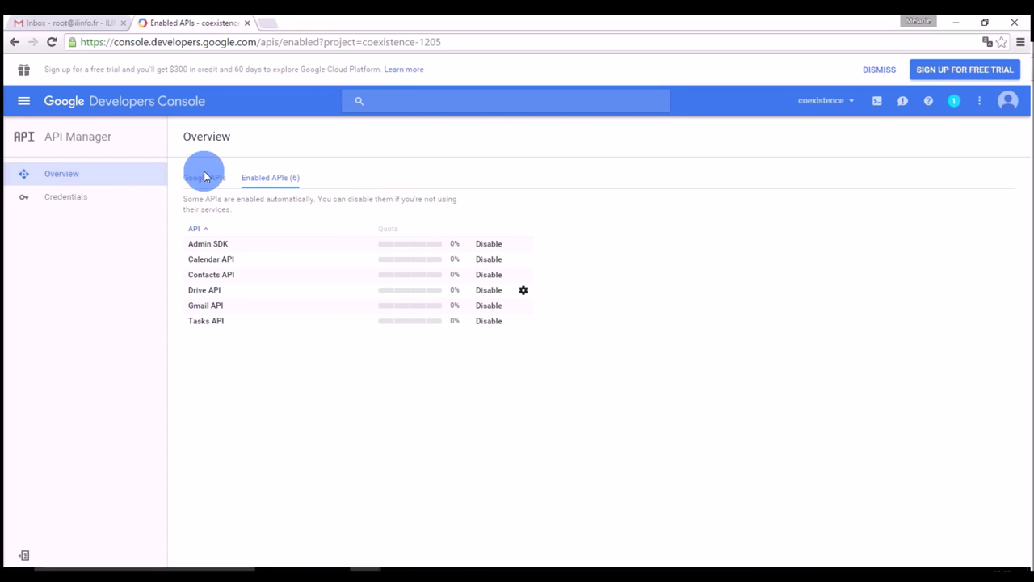
Create a P12 service account key for a new service account named Coexistence and select the displayed private key password
left_click(44, 198)
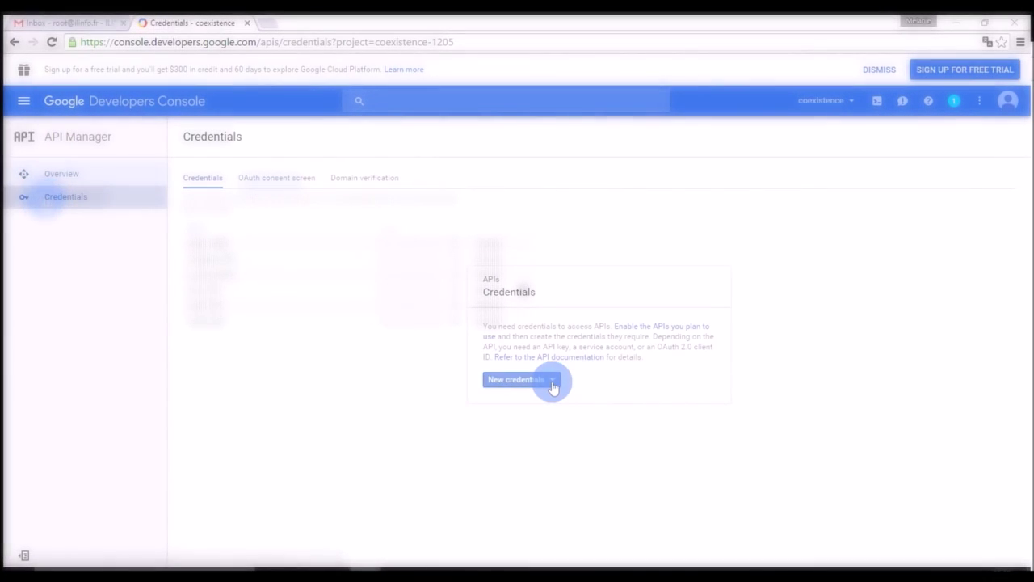
left_click(551, 381)
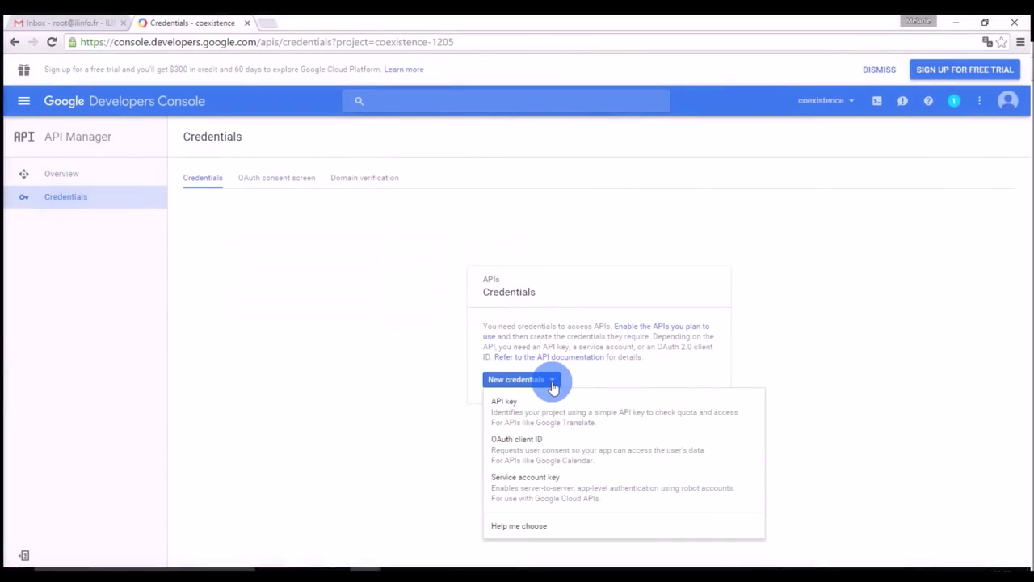
left_click(554, 485)
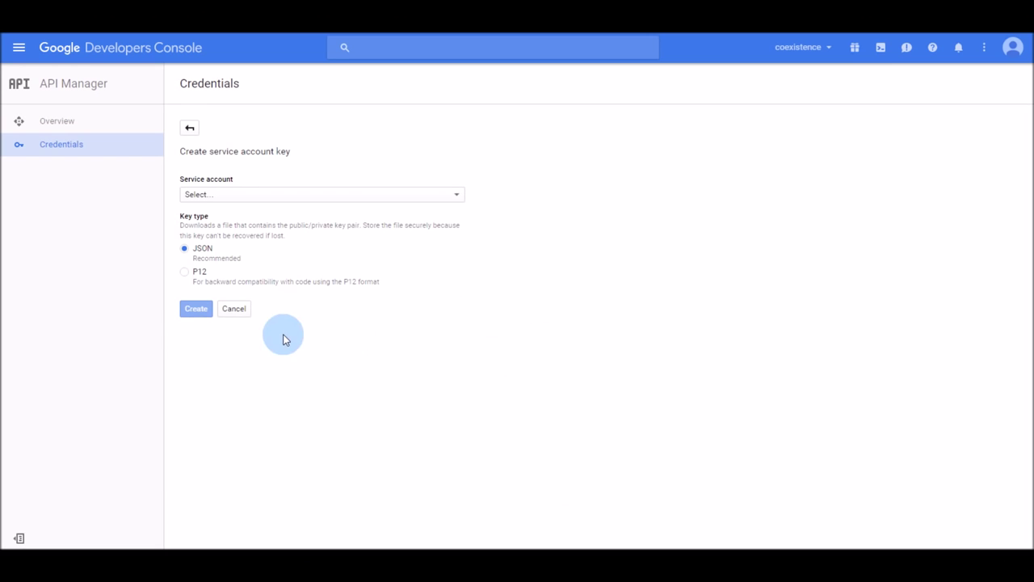
left_click(186, 273)
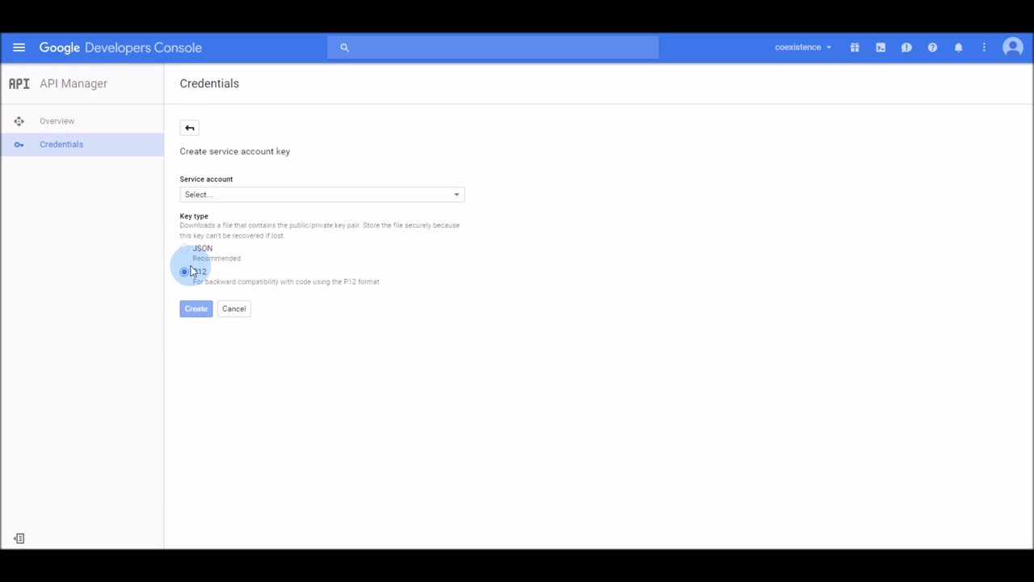
left_click(244, 195)
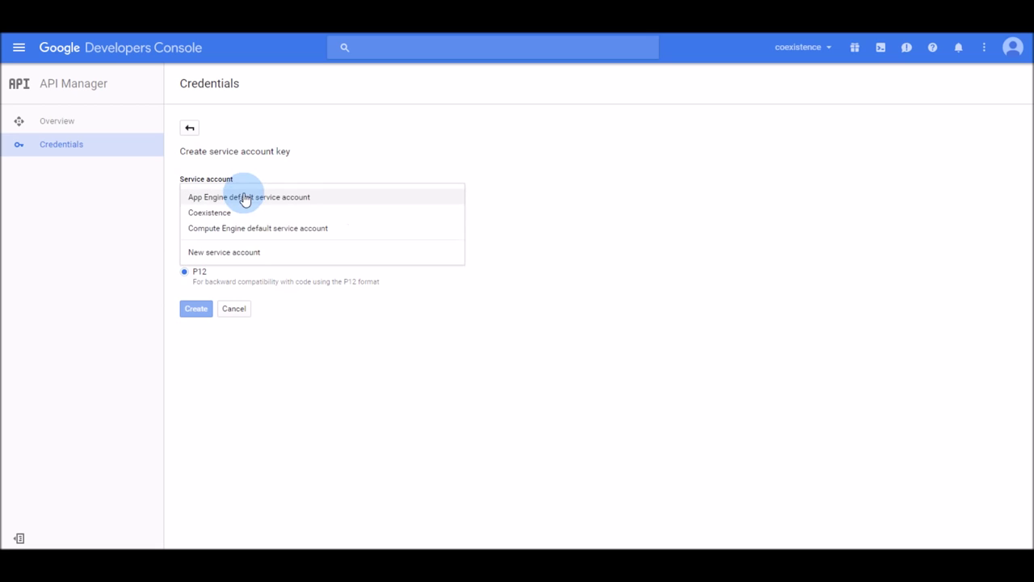
left_click(246, 255)
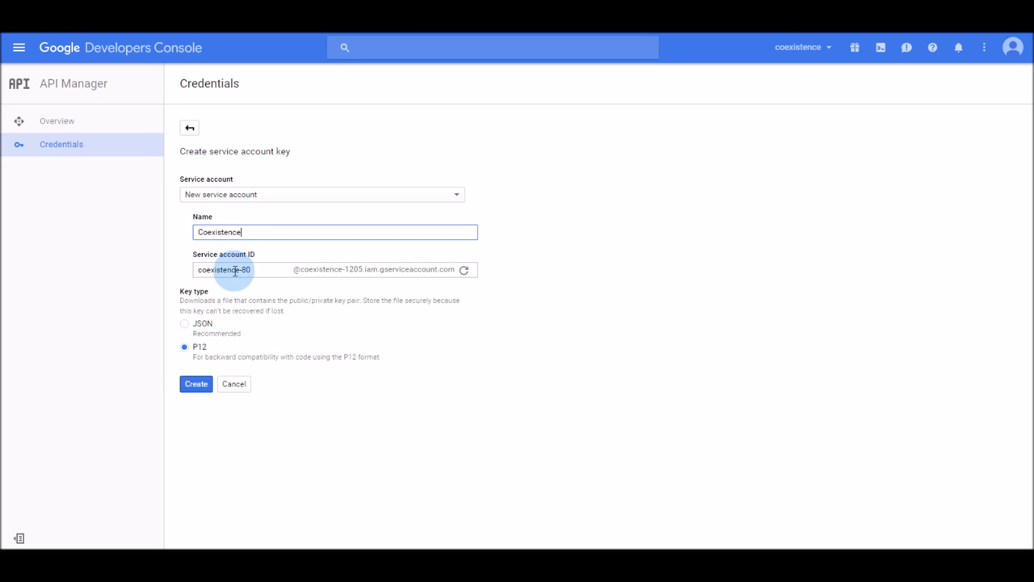
left_click(201, 386)
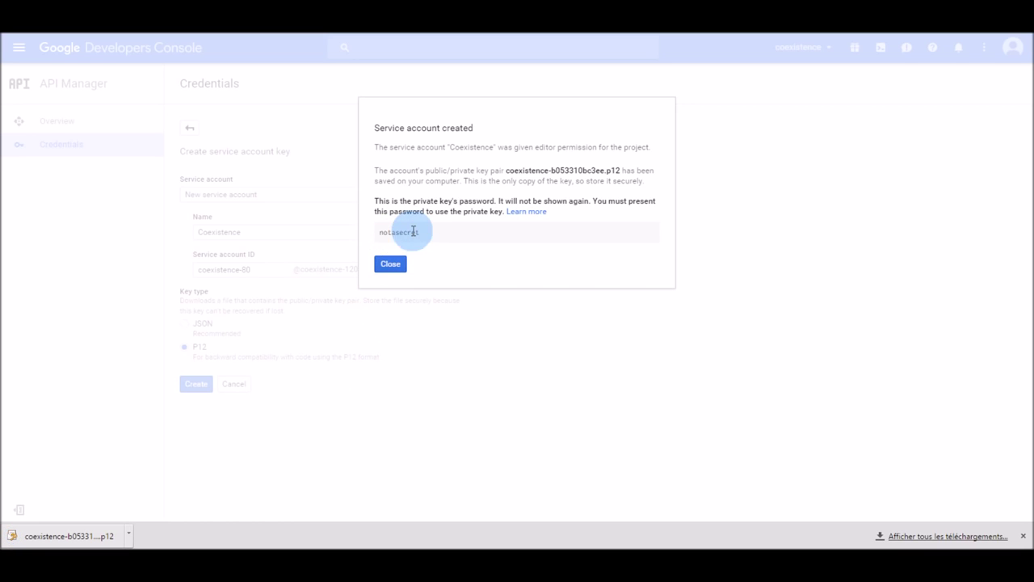
left_click_drag(426, 233, 364, 226)
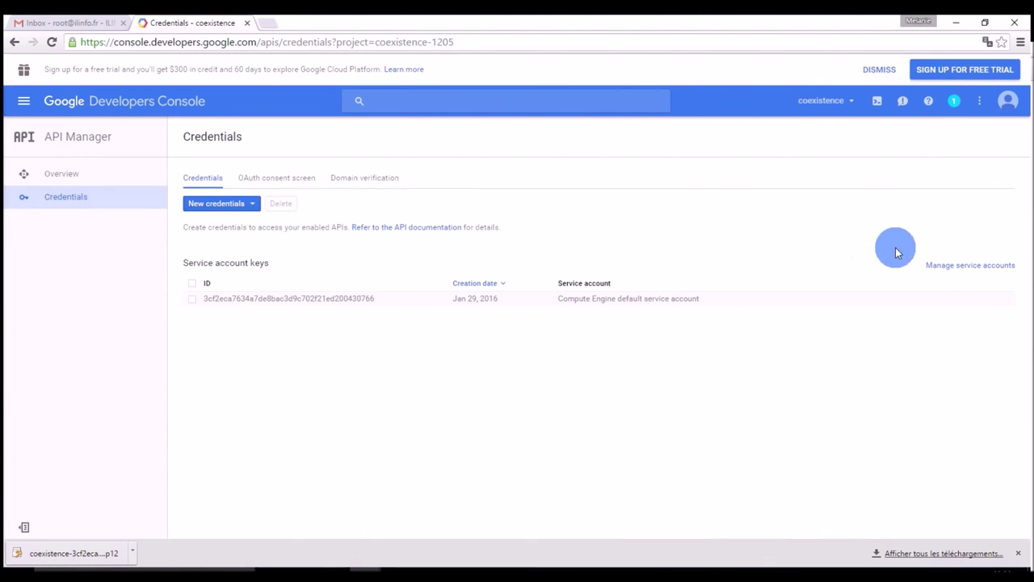
Enable Google Apps Domain-wide Delegation for the Compute Engine default service account, giving a product name for the consent screen
left_click(950, 271)
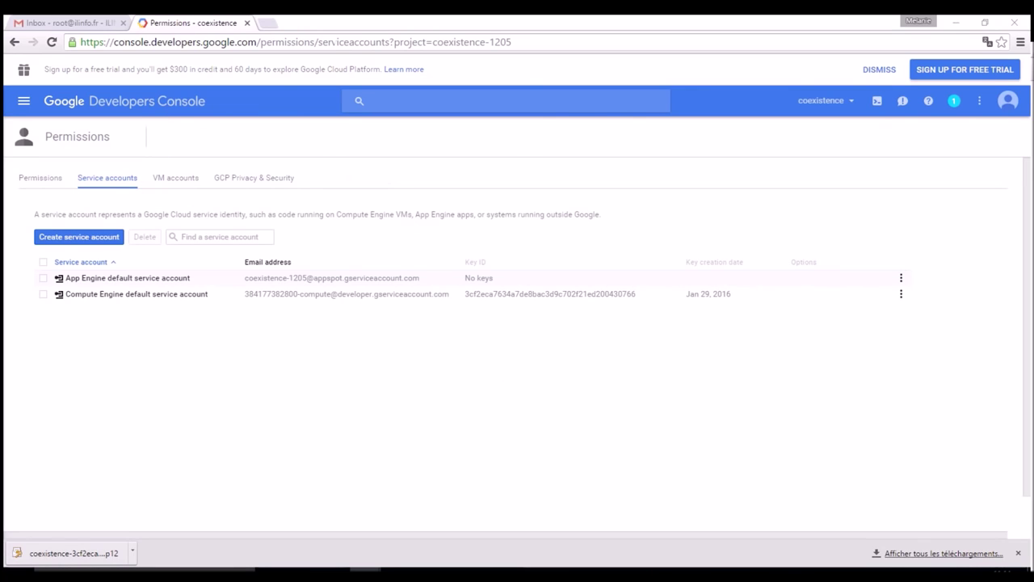
left_click(42, 294)
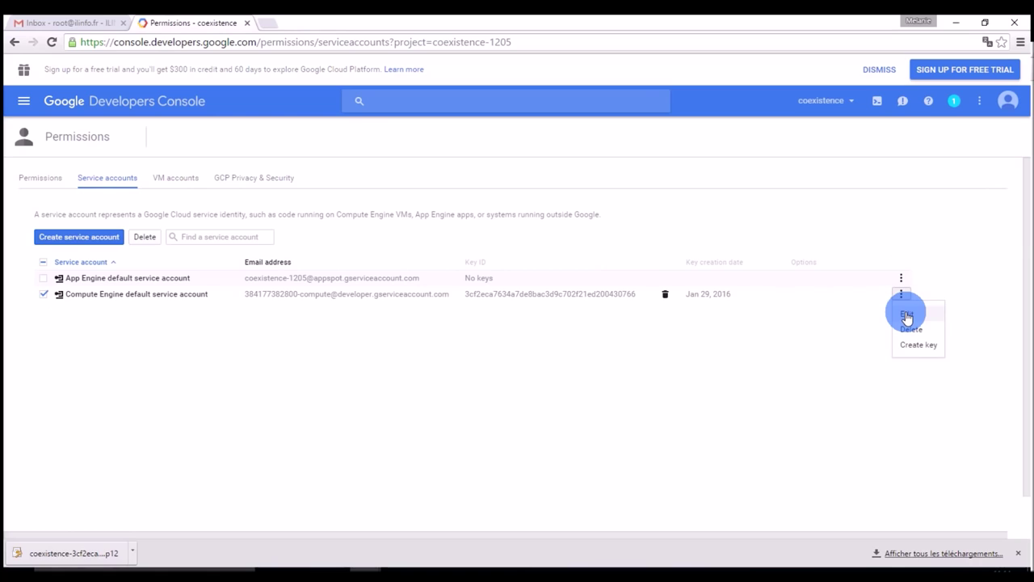
left_click(907, 316)
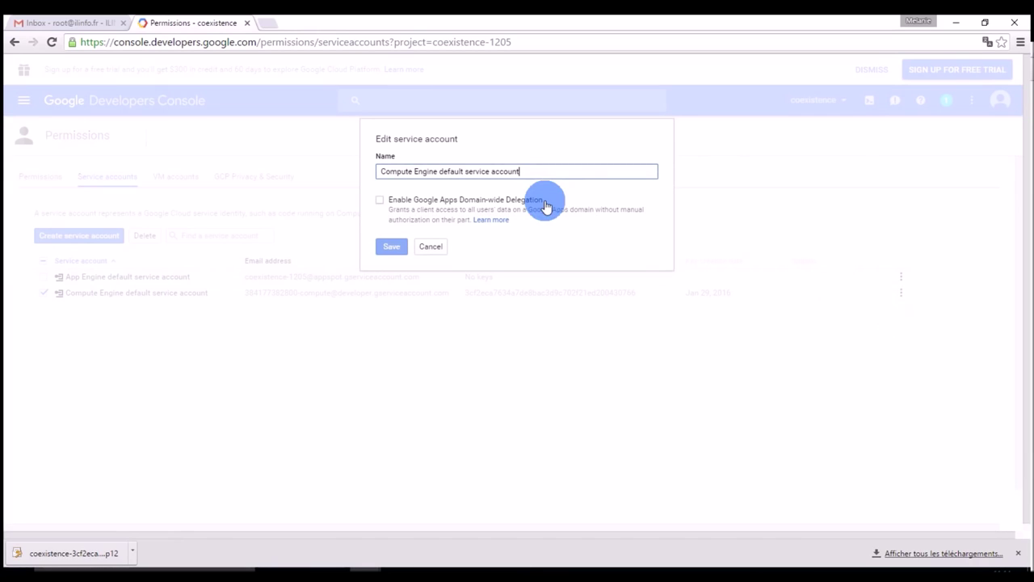
left_click(379, 202)
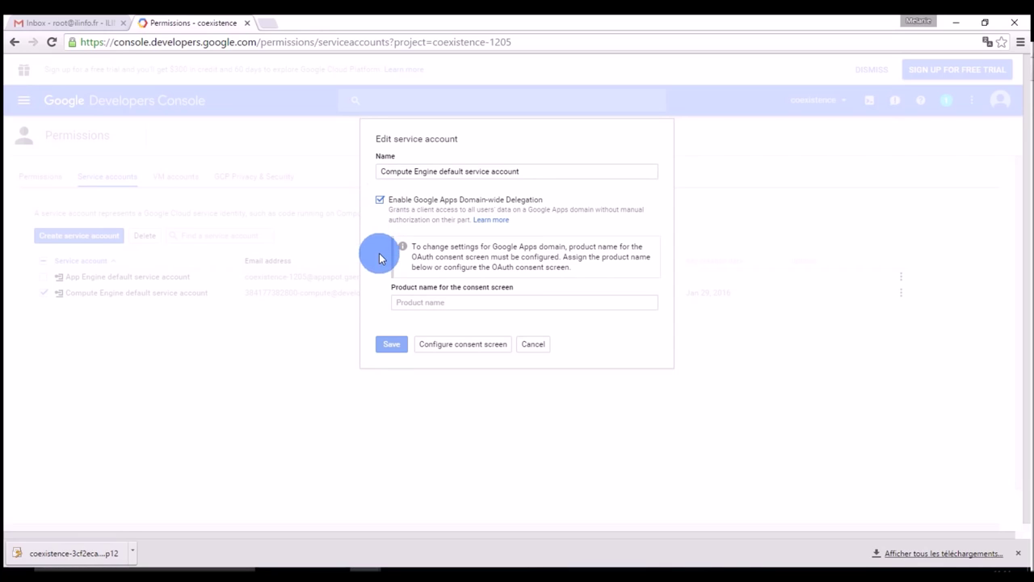
left_click(391, 347)
left_click(414, 303)
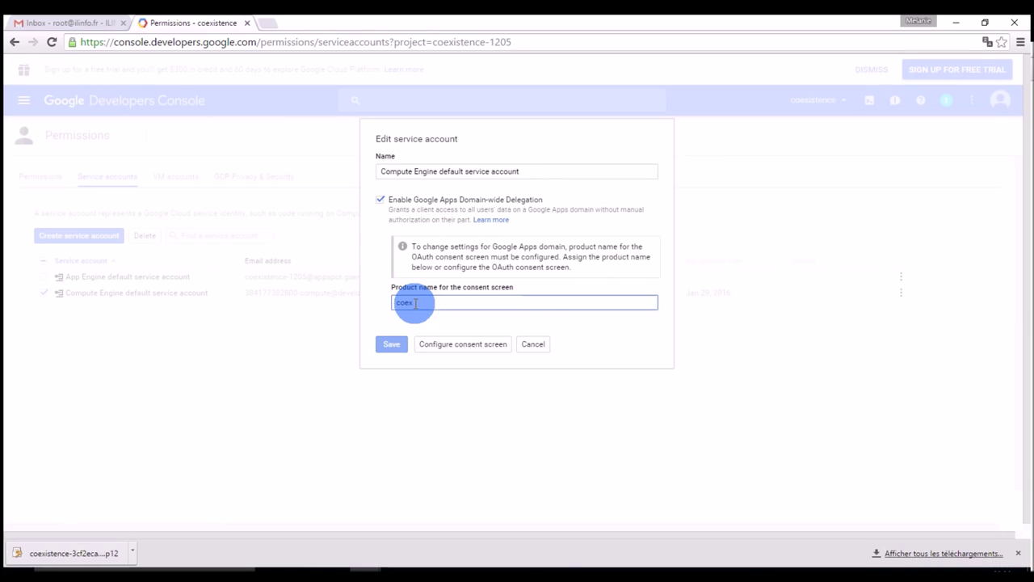
left_click(392, 345)
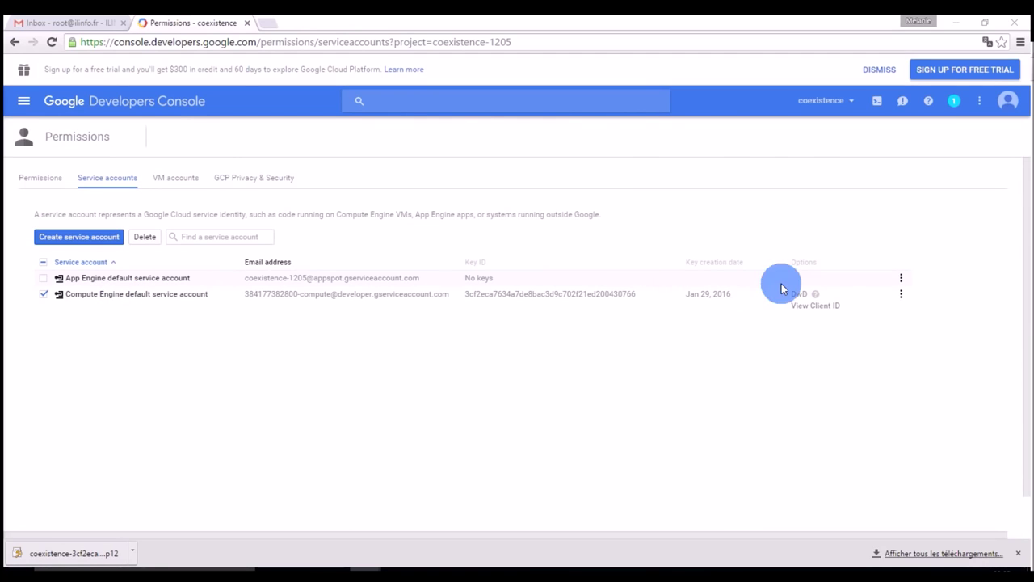
View the client of the Compute Engine default service account and copy its client ID
left_click(826, 308)
left_click_drag(386, 282, 296, 288)
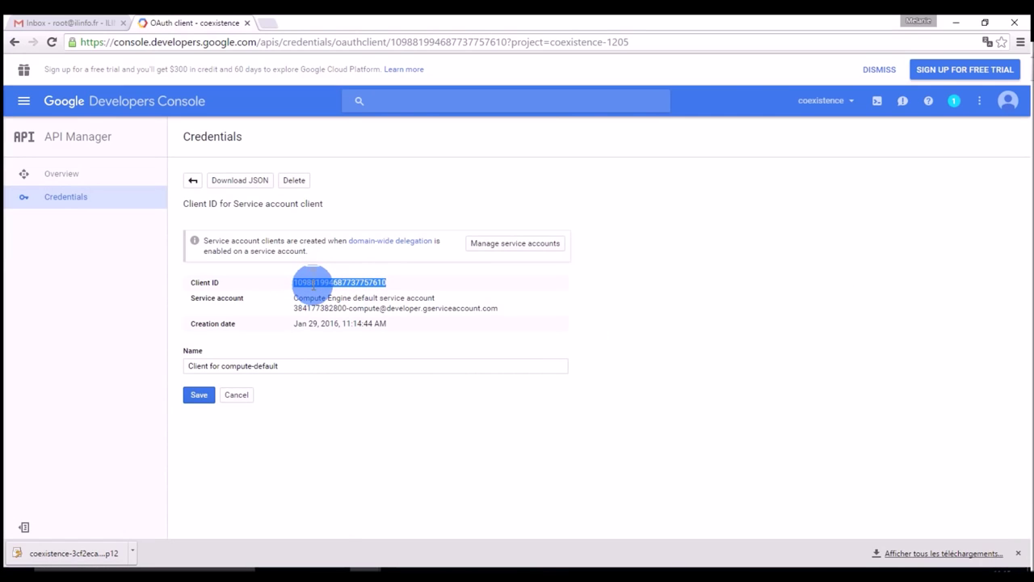
right_click(313, 287)
left_click(340, 295)
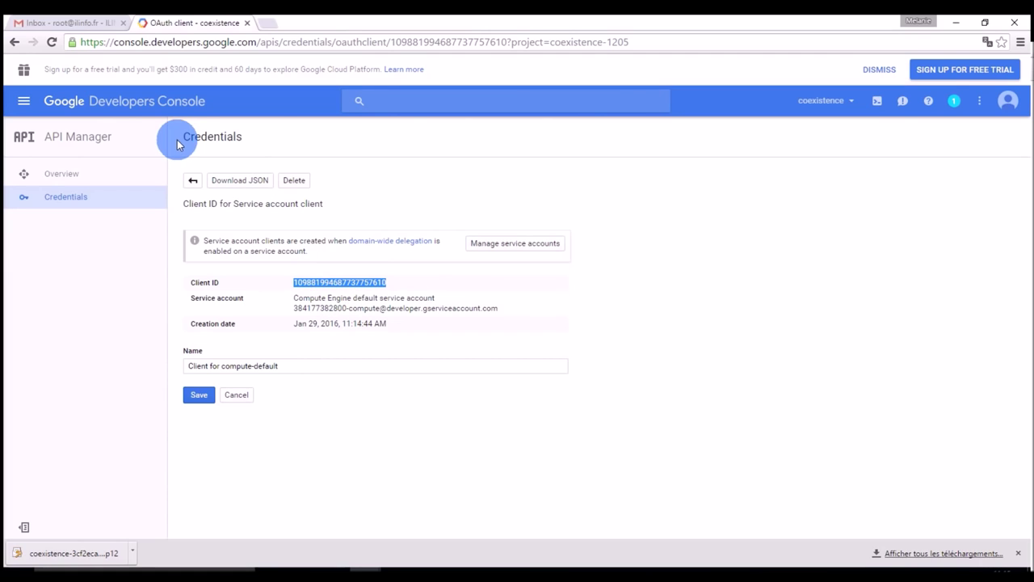
Switch to the Gmail inbox and open the domain's Admin console from there
left_click(68, 24)
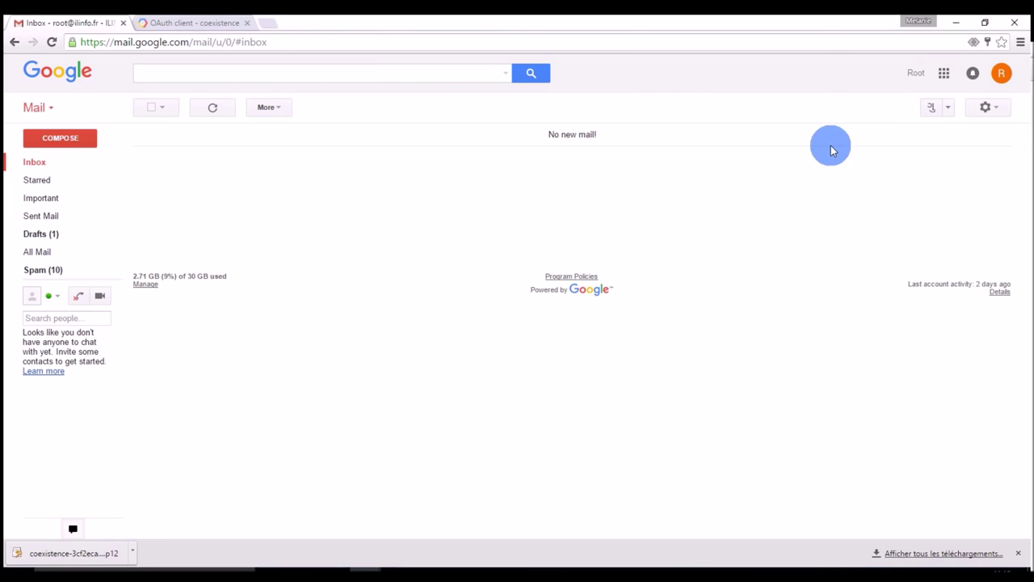
left_click(986, 106)
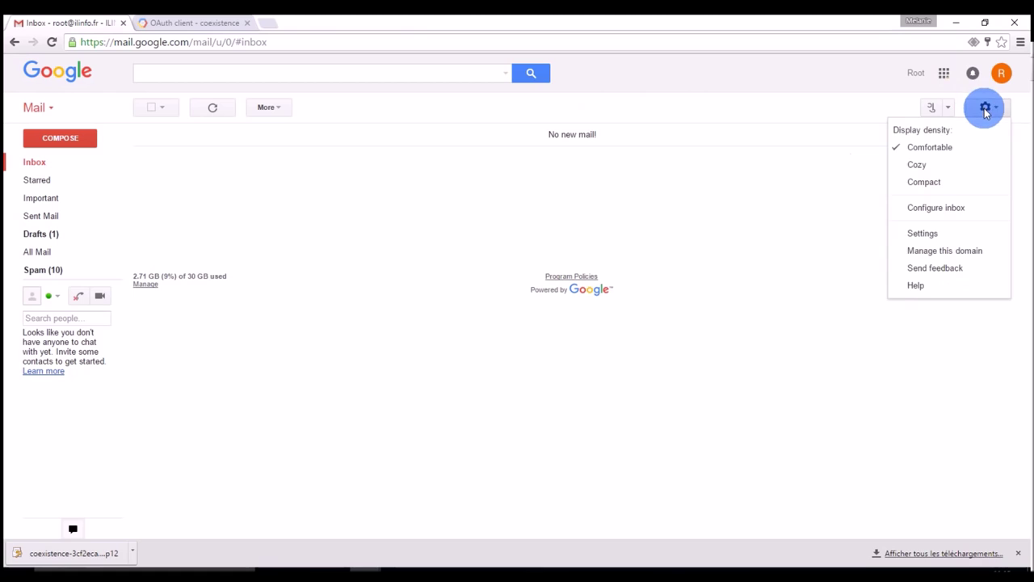
left_click(970, 252)
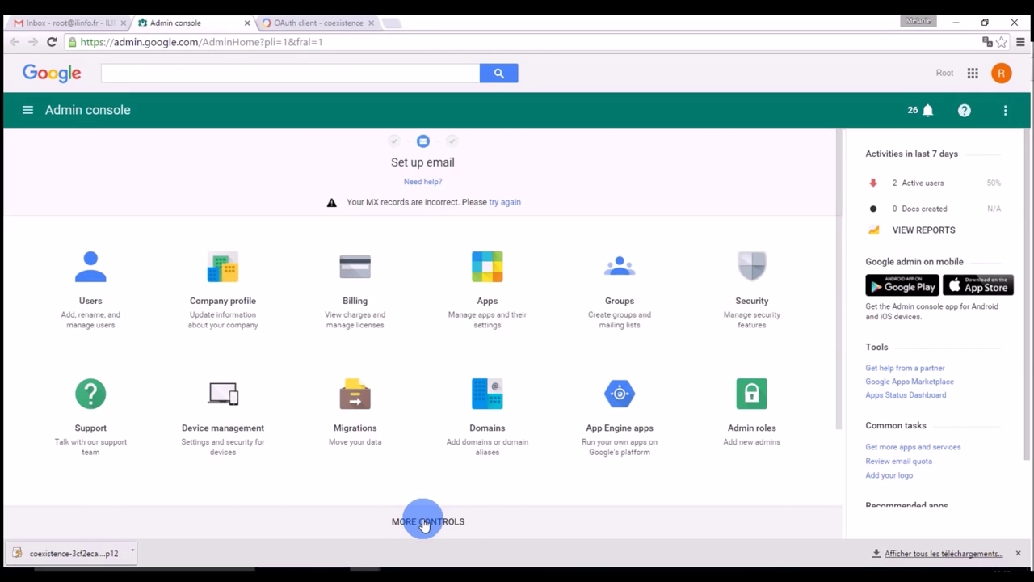
Open Manage API client access in the advanced security settings of the Admin console
left_click(718, 268)
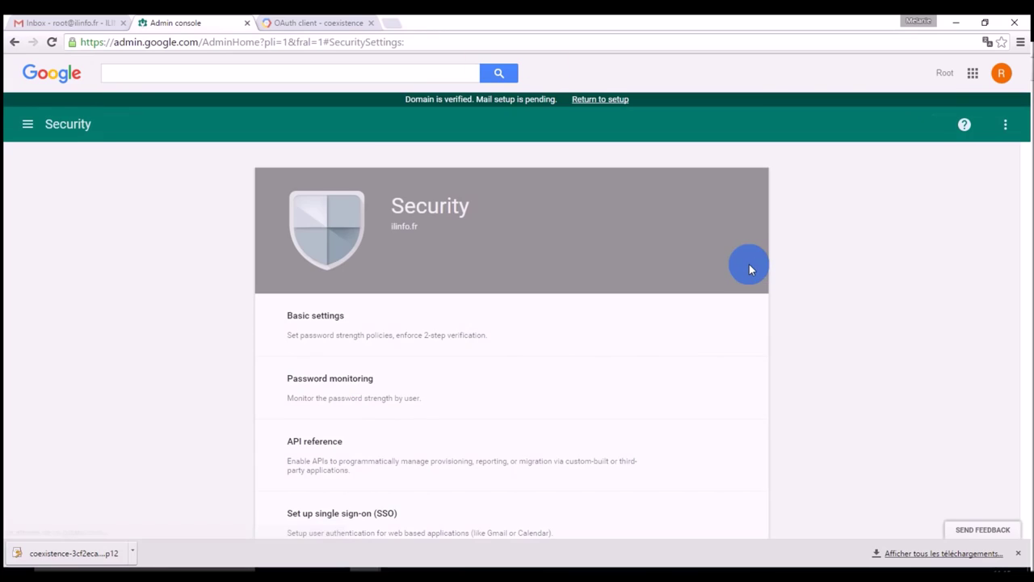
scroll(800, 283, "down", 2)
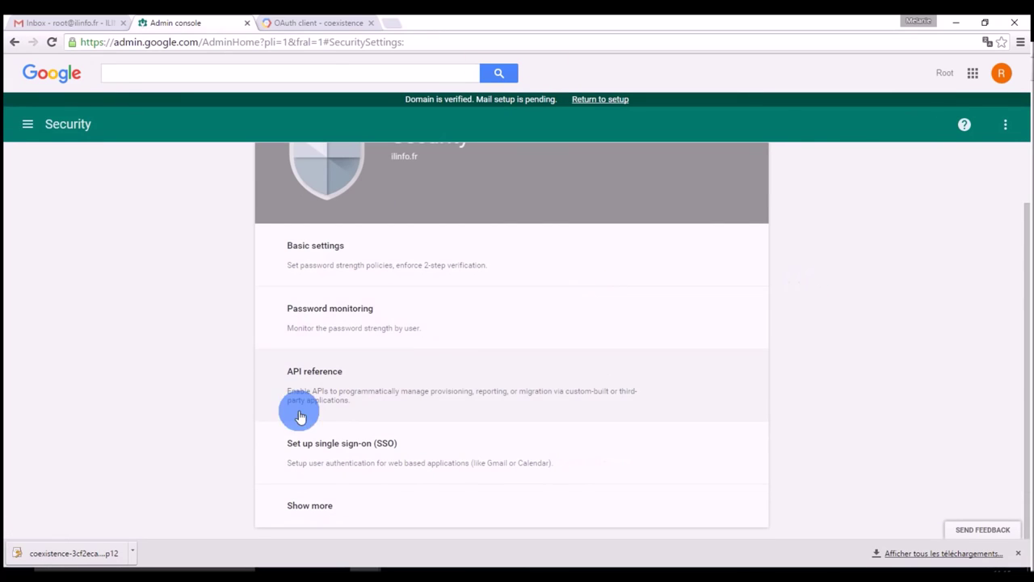
left_click(327, 507)
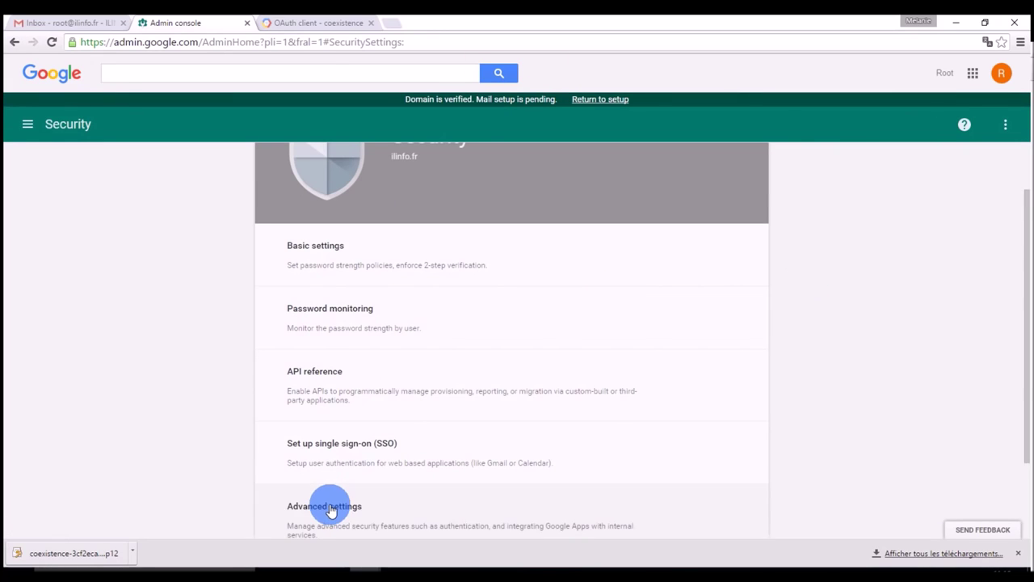
scroll(210, 420, "down", 2)
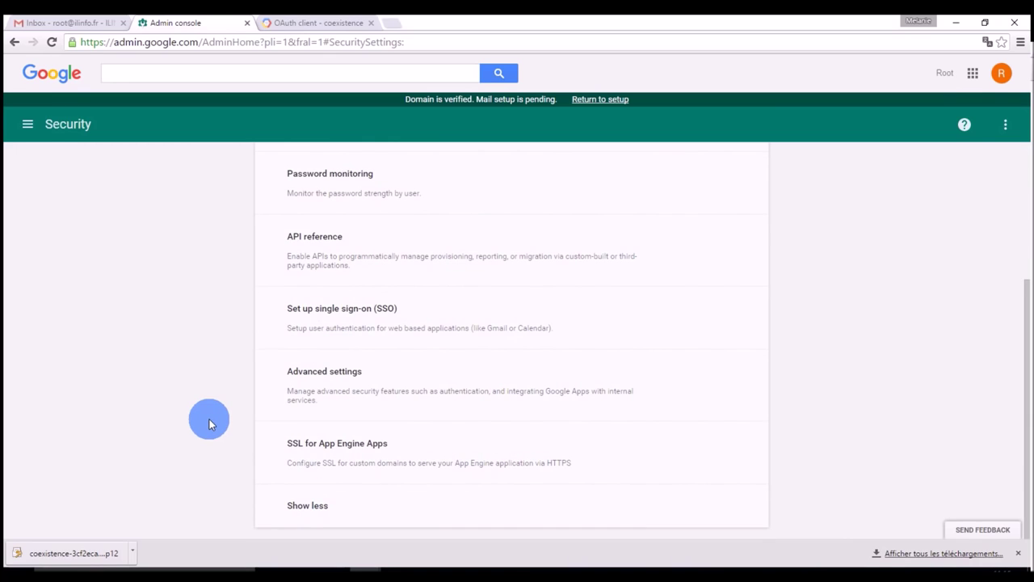
left_click(325, 374)
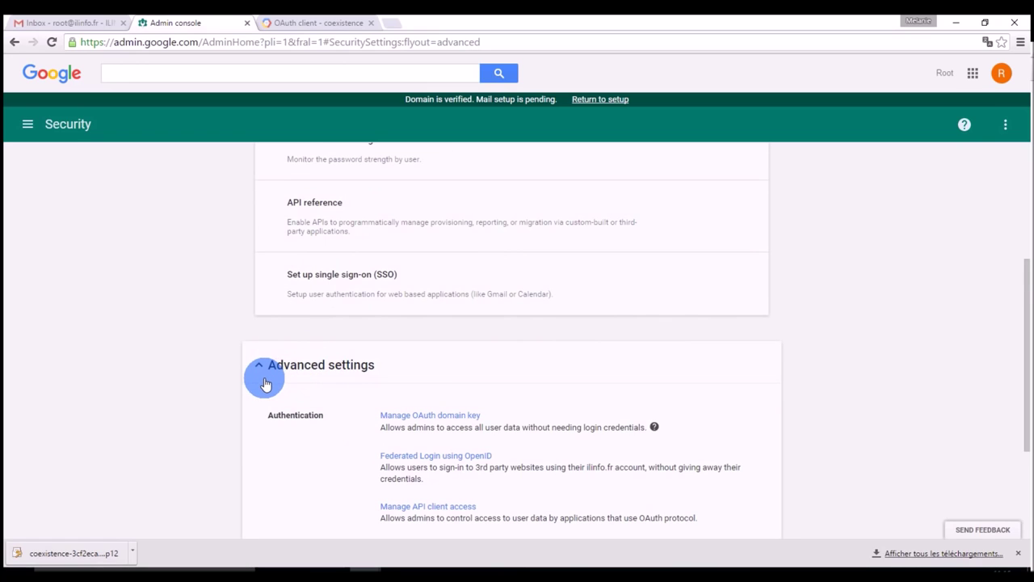
scroll(259, 376, "down", 2)
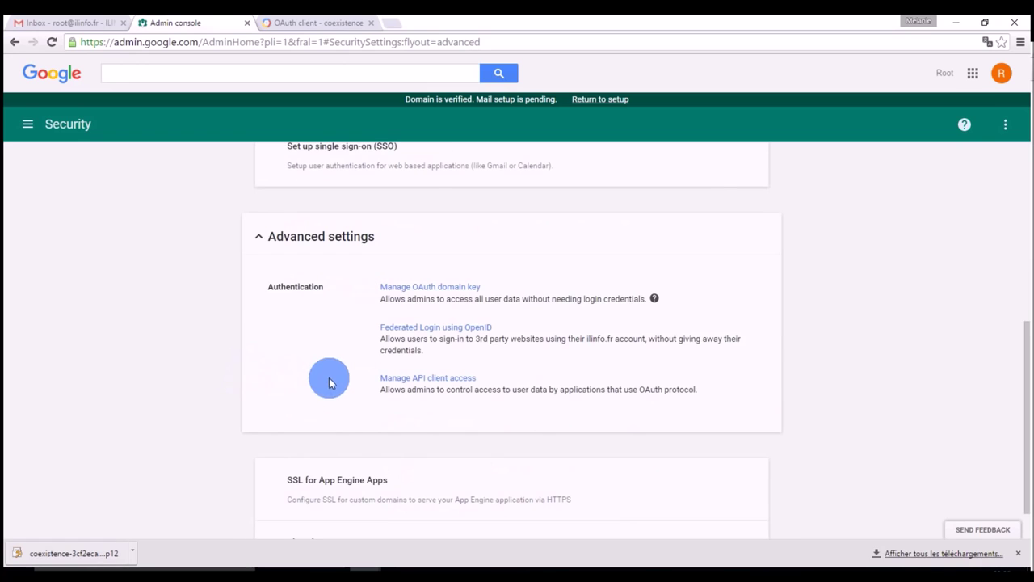
left_click(423, 380)
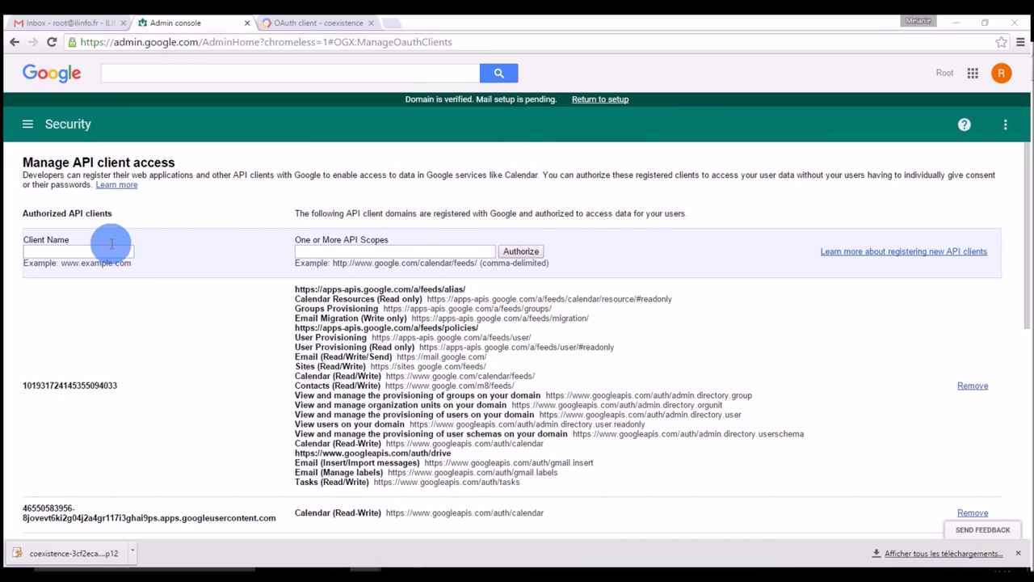
Copy the service account's client ID again from the OAuth client page and return to the Admin console
left_click(296, 23)
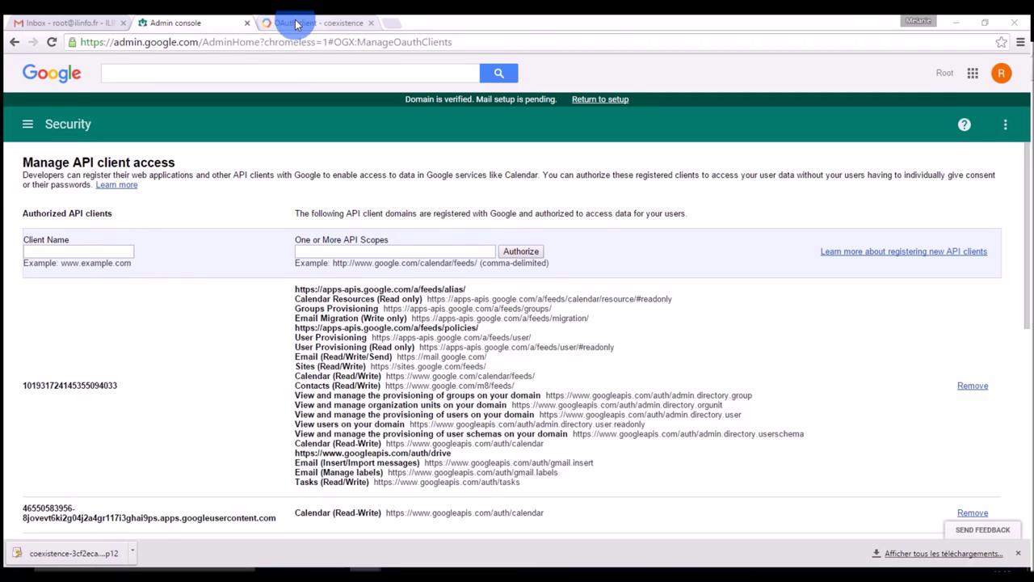
right_click(338, 281)
left_click(362, 292)
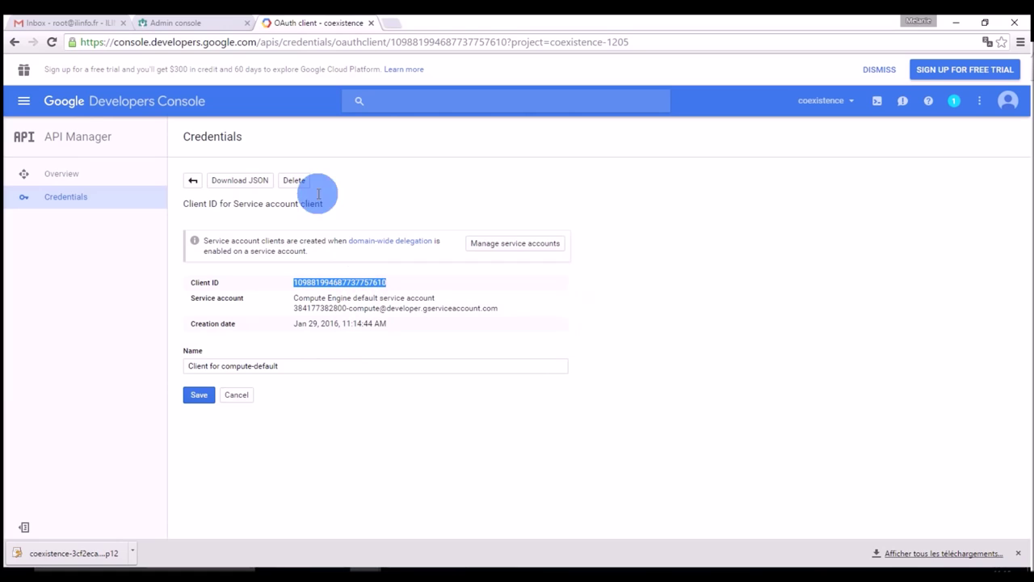
left_click(206, 26)
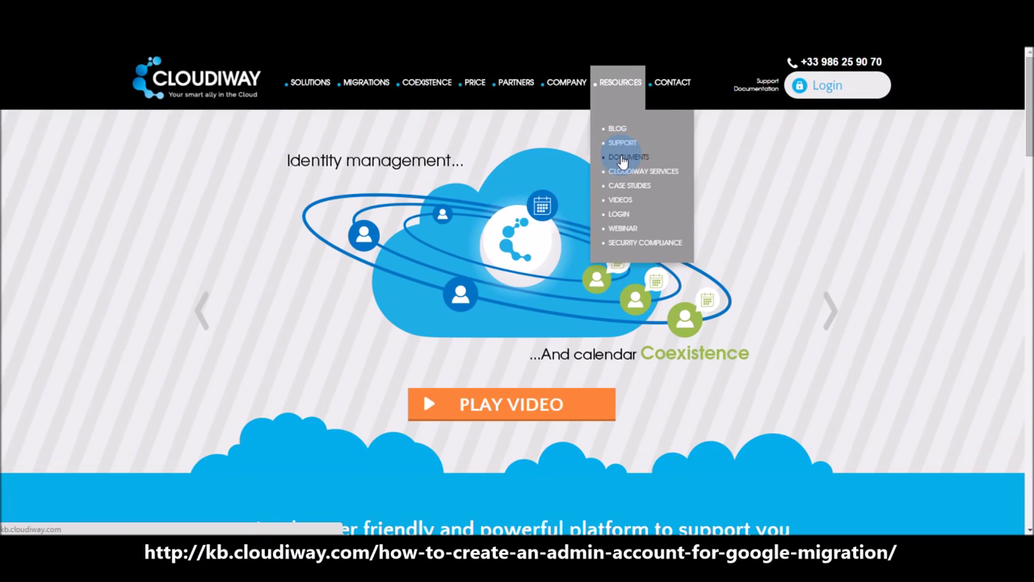
Search the Cloudiway documentation for "How to cre", open "How to create an Admin account for Google Migration?" and find its API scopes list
left_click(623, 162)
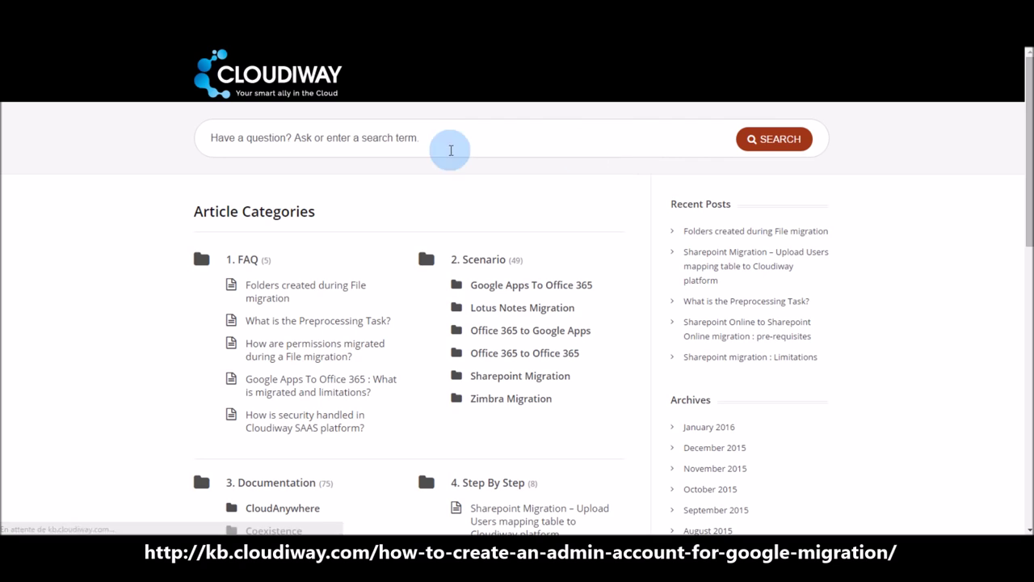
left_click(409, 135)
type("How")
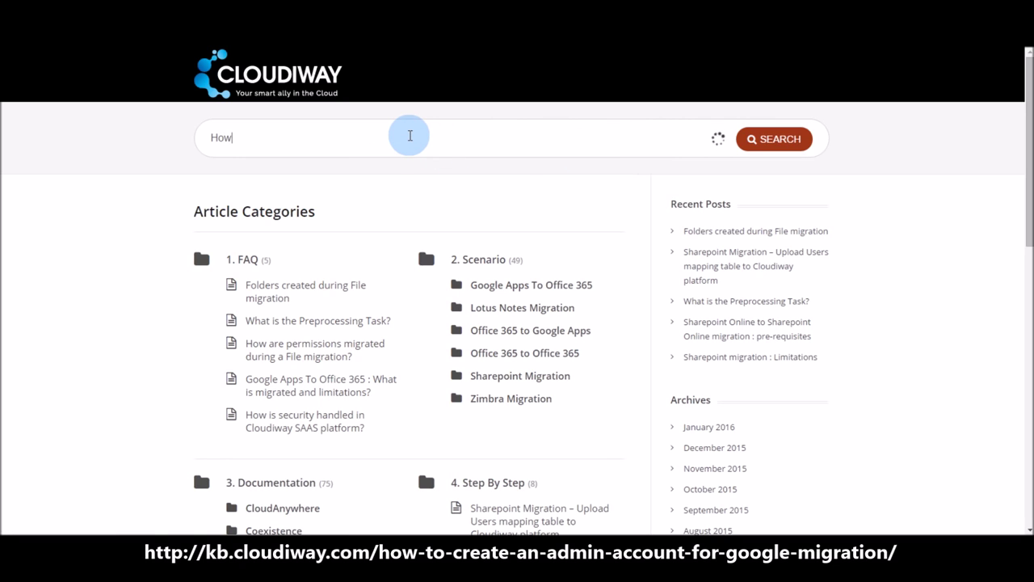
type(" to cre")
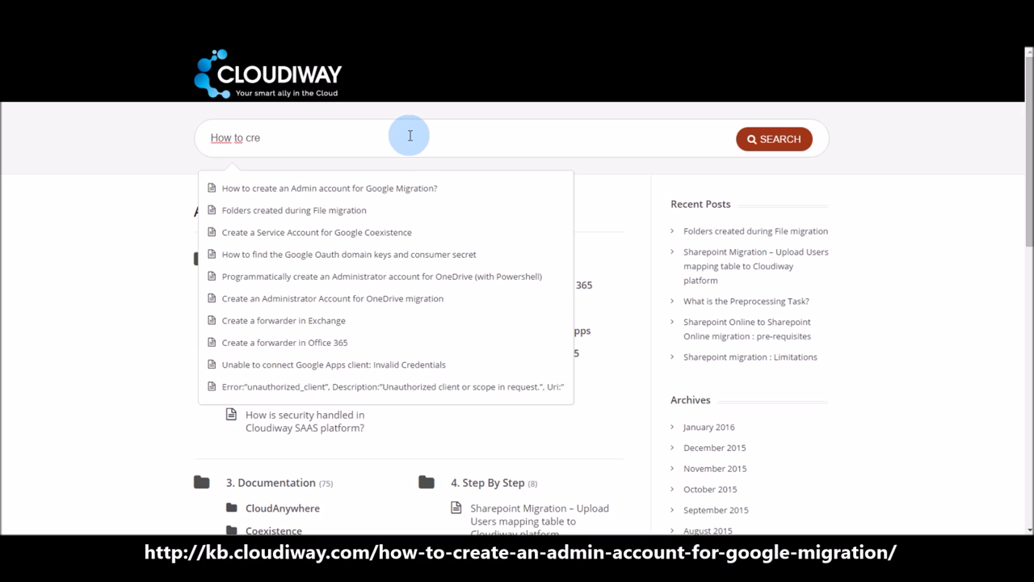
left_click(395, 188)
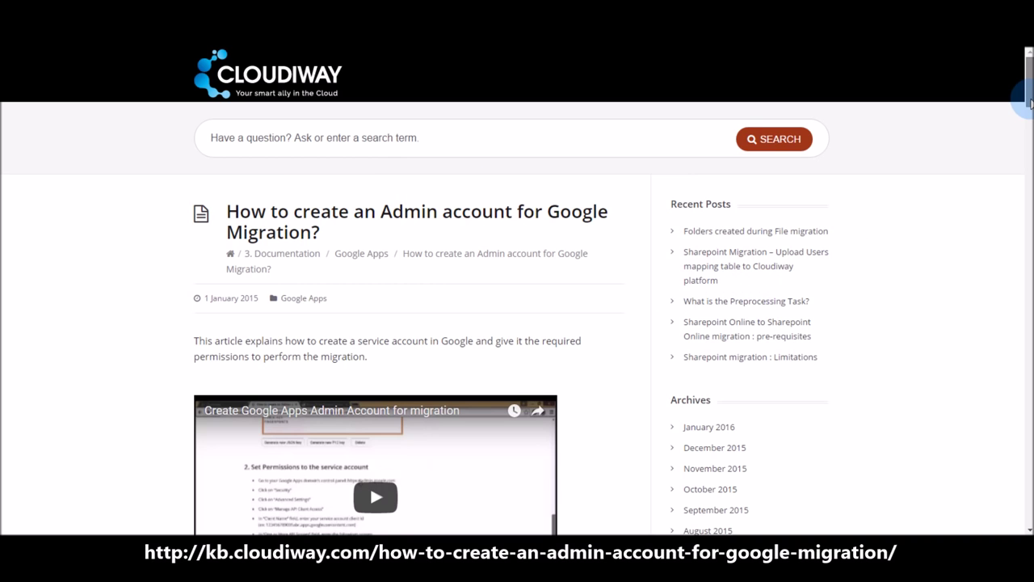
left_click_drag(1030, 103, 1029, 472)
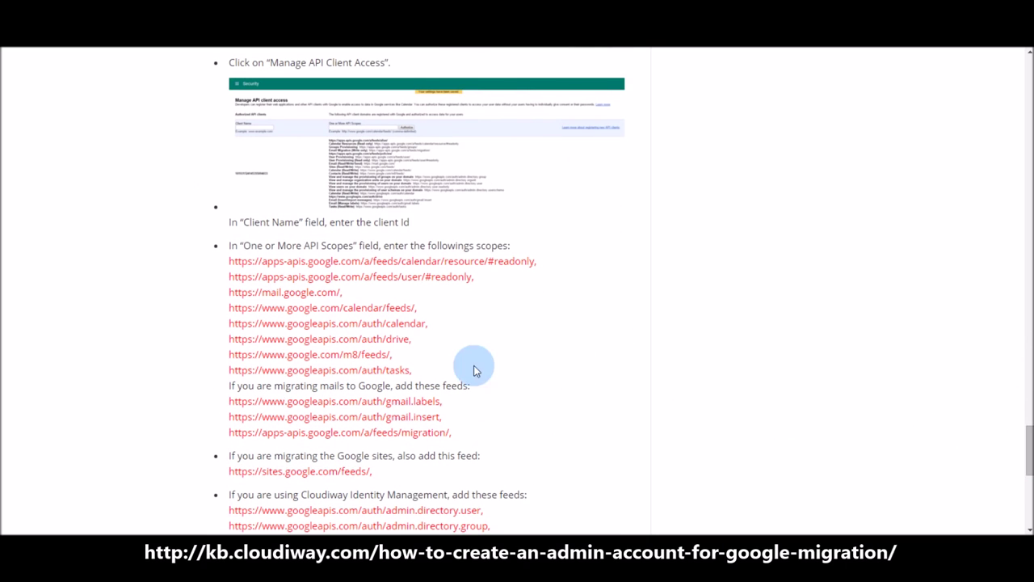
left_click_drag(413, 372, 219, 266)
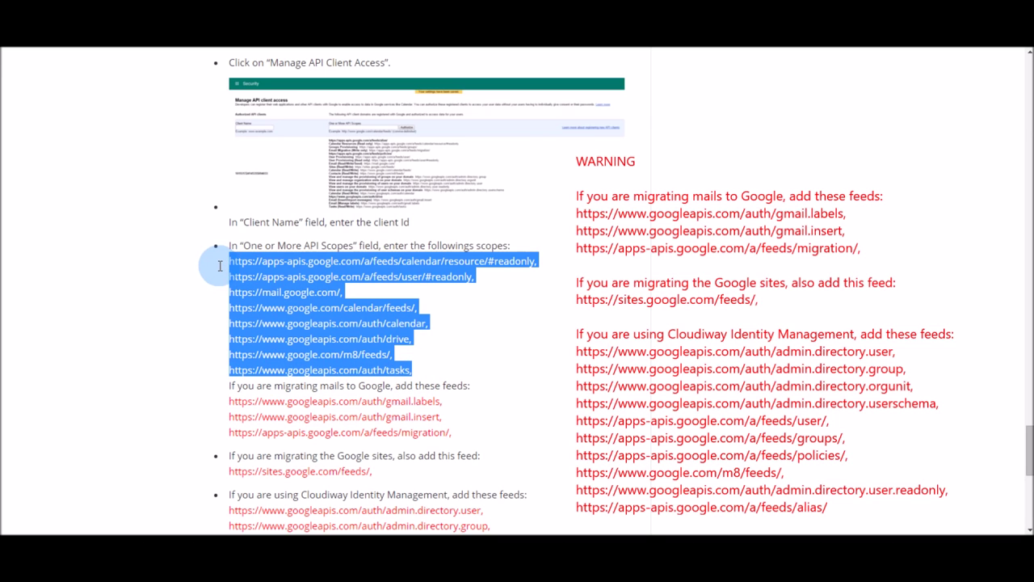
right_click(311, 319)
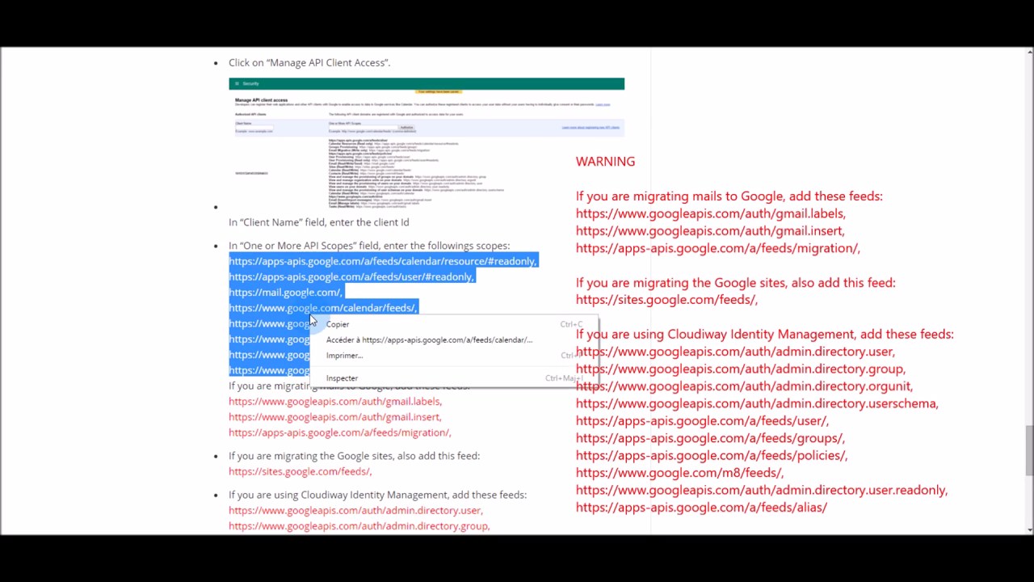
left_click(328, 325)
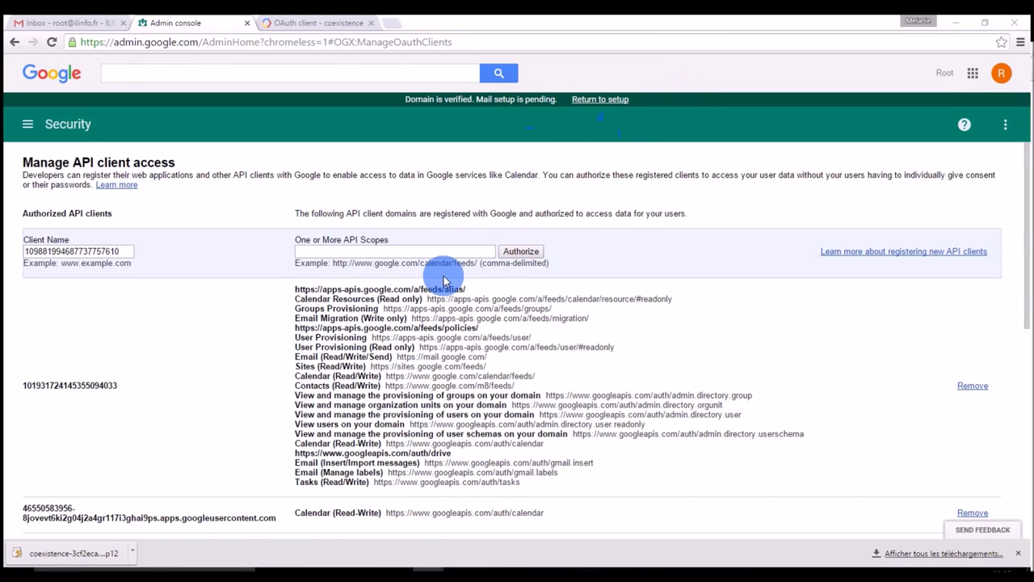
left_click(442, 252)
type("https://www.googleapis.com/auth/calendar.readonly")
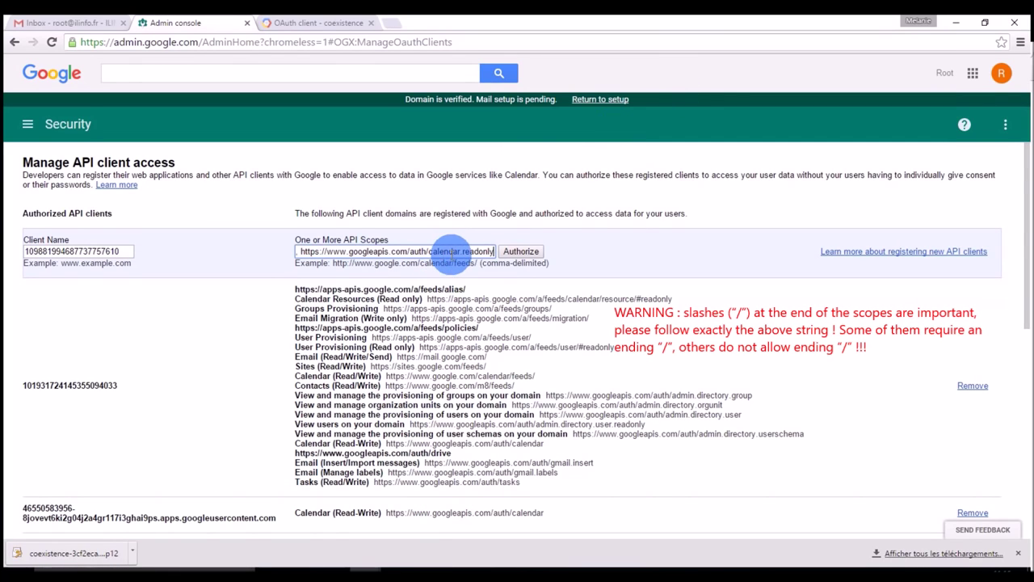
left_click(519, 253)
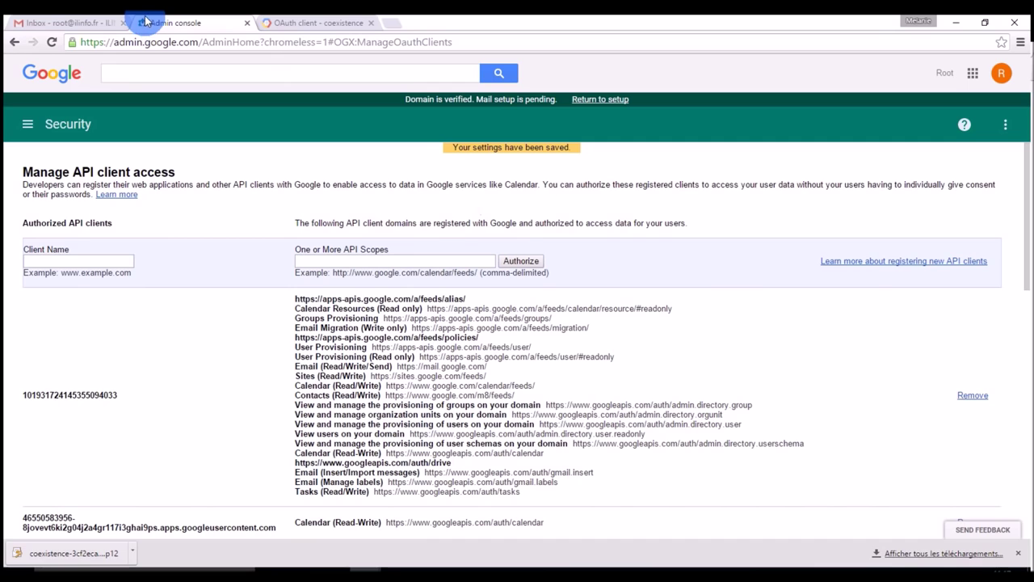
Check the client ID on the OAuth client page and locate its entry among the authorized API clients in the Admin console
left_click(307, 23)
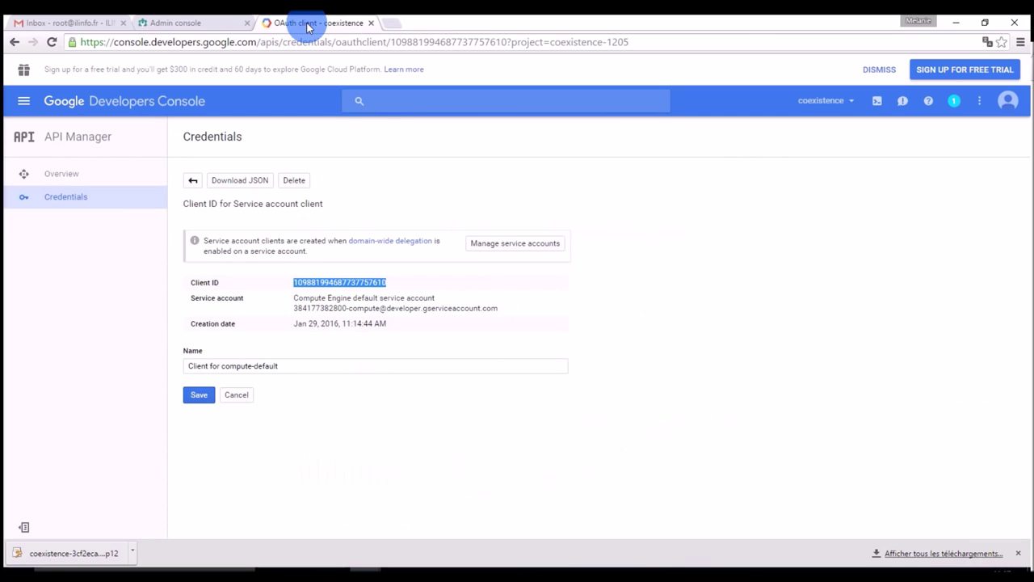
left_click(174, 22)
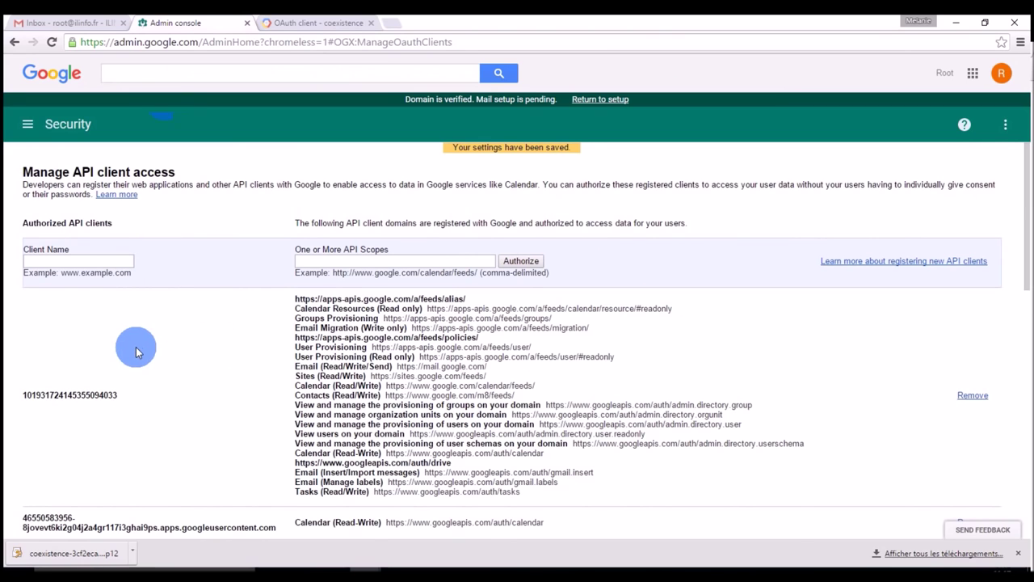
scroll(139, 348, "down", 5)
scroll(139, 348, "down", 3)
left_click_drag(115, 333, 36, 339)
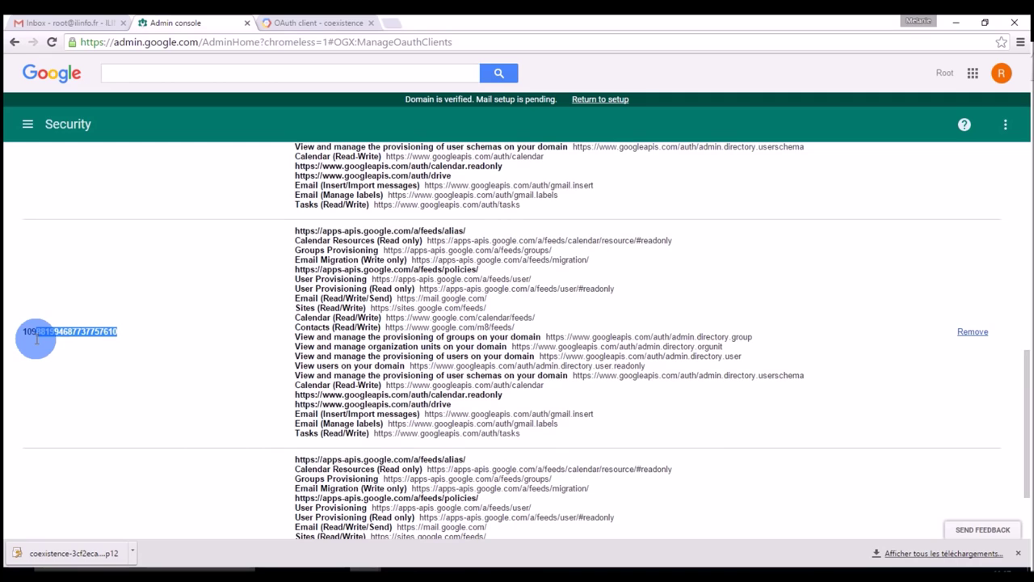